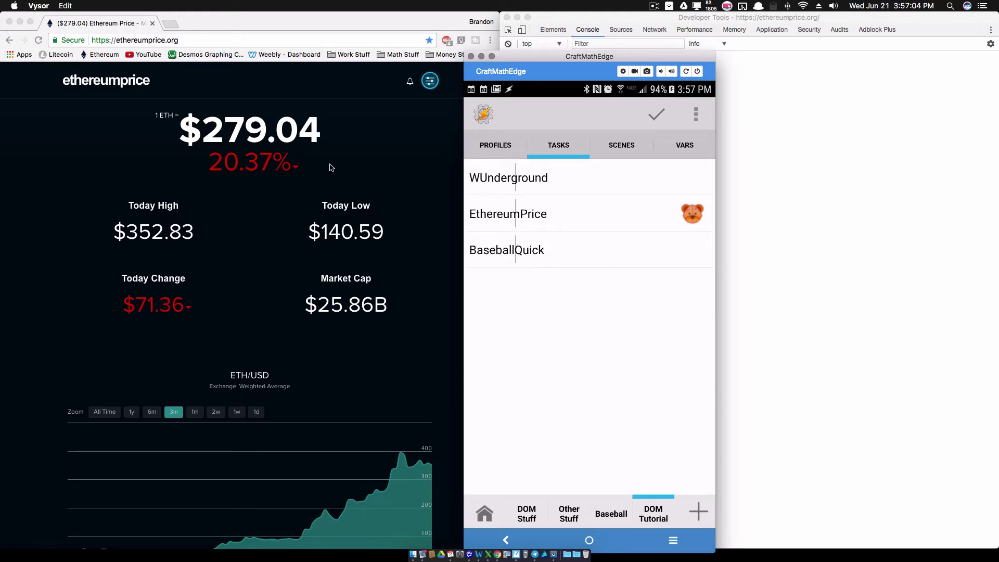
# Step: Show Mission Control with every desktop space and open window
pyautogui.hotkey('ctrl', 'Up')
# Step: Look over the KLWP/KWGT/Tasker tutorial and the other tutorial video, then return to the Chrome and Vysor desktop
pyautogui.moveTo(471, 36)
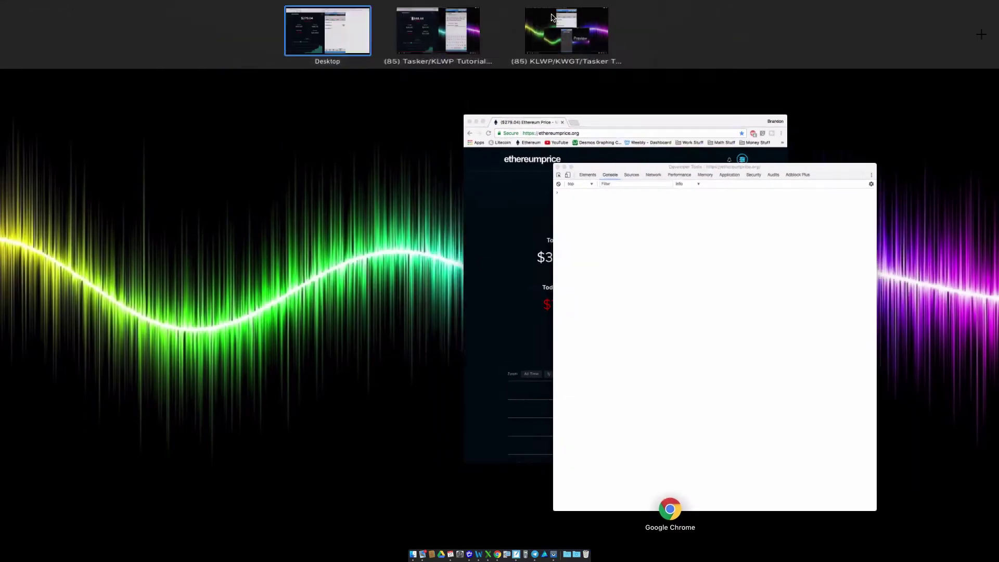
pyautogui.click(540, 38)
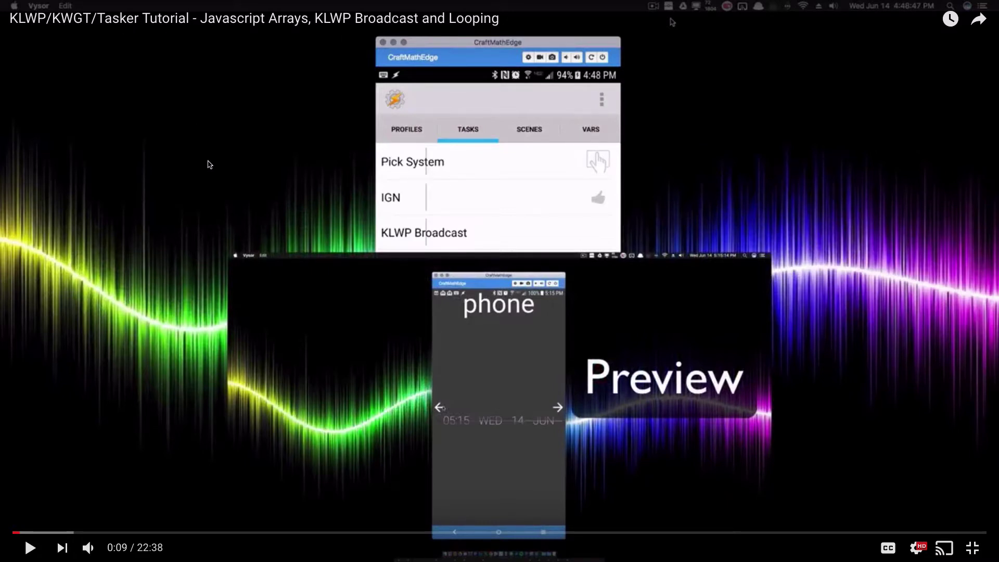
pyautogui.hotkey('ctrl', 'Up')
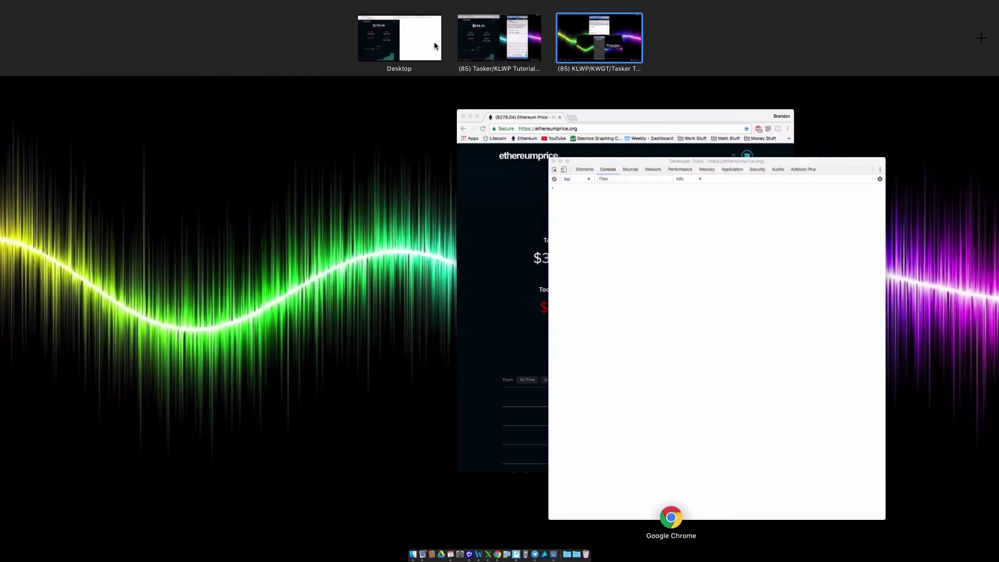
pyautogui.click(487, 40)
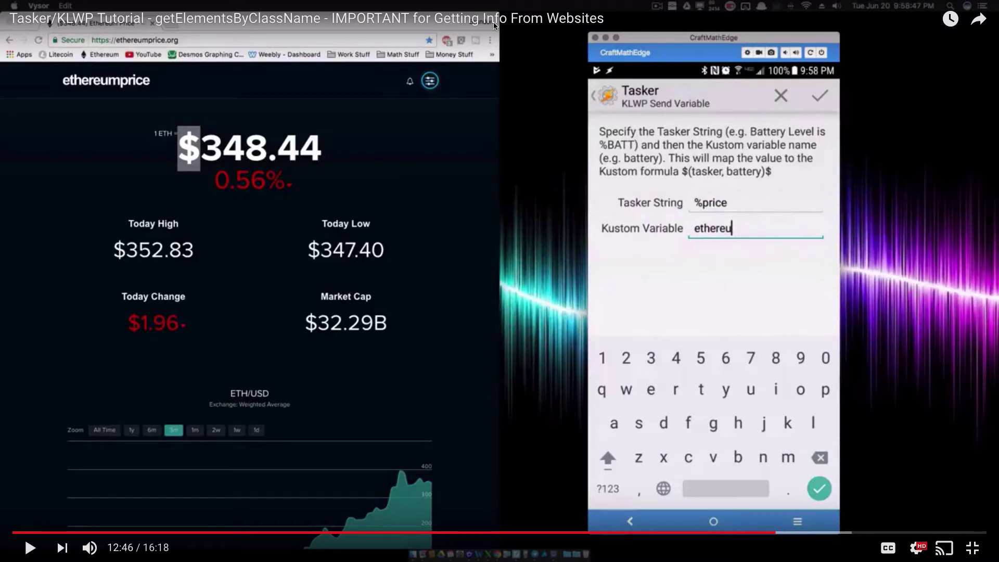
pyautogui.hotkey('ctrl', 'Up')
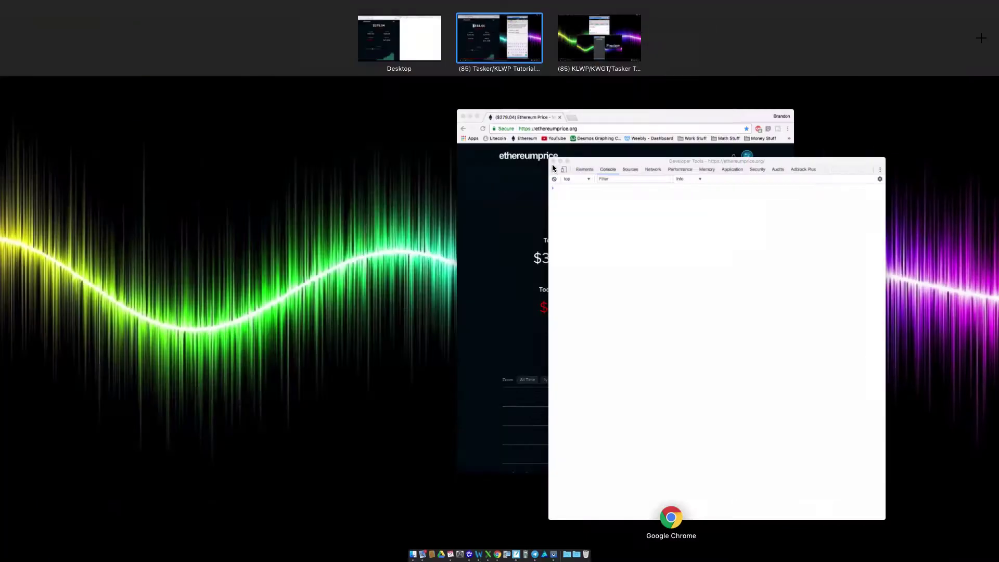
pyautogui.click(552, 165)
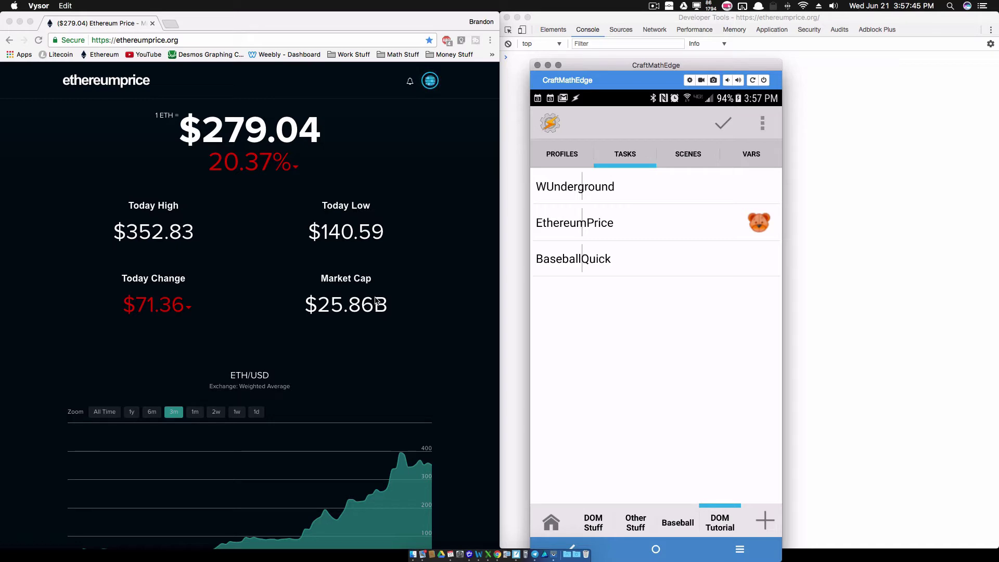
# Step: Open EthereumPrice, go to the phone home screen showing 303.02, and reload ethereumprice.org to compare
pyautogui.click(662, 225)
pyautogui.click(654, 550)
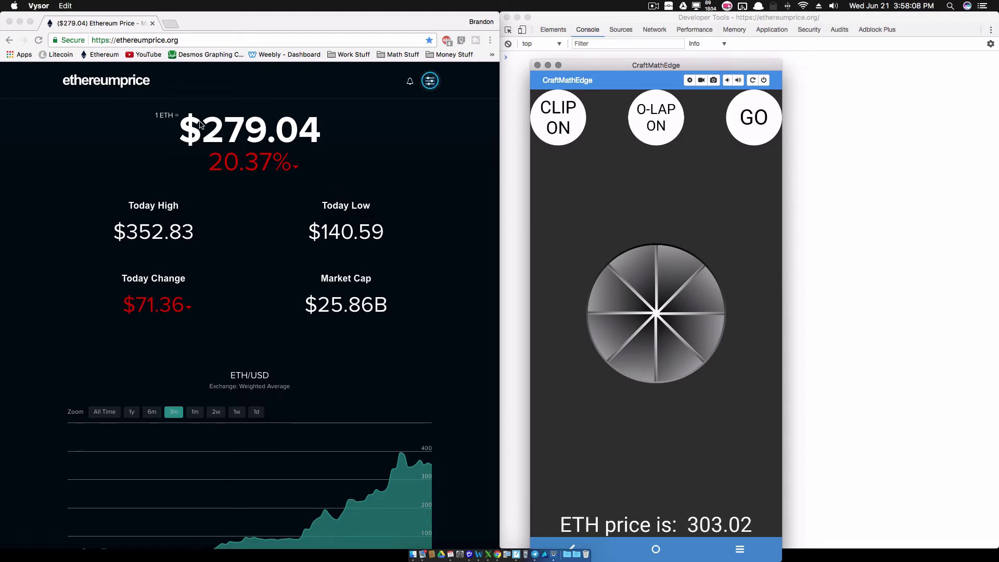
pyautogui.click(38, 40)
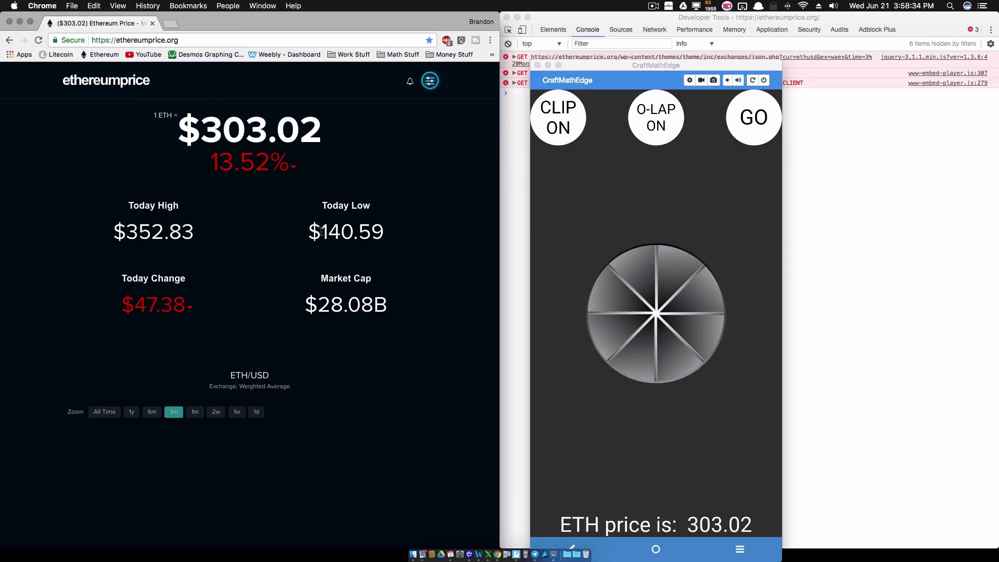
# Step: Center the Vysor phone window and dismiss the notification shade, back on EthereumPrice's five actions
pyautogui.moveTo(321, 233); pyautogui.dragTo(393, 233)
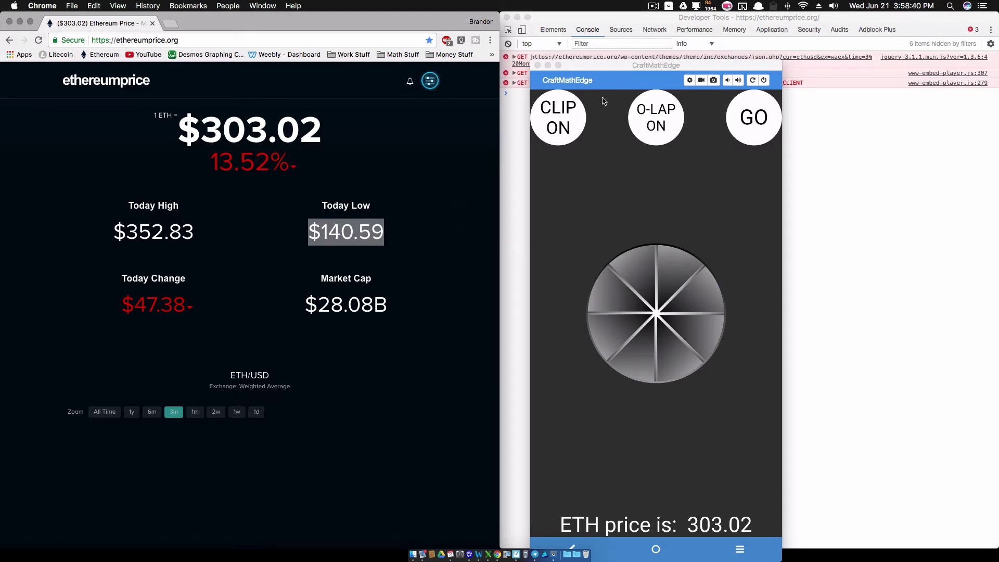
pyautogui.moveTo(615, 66); pyautogui.dragTo(590, 27)
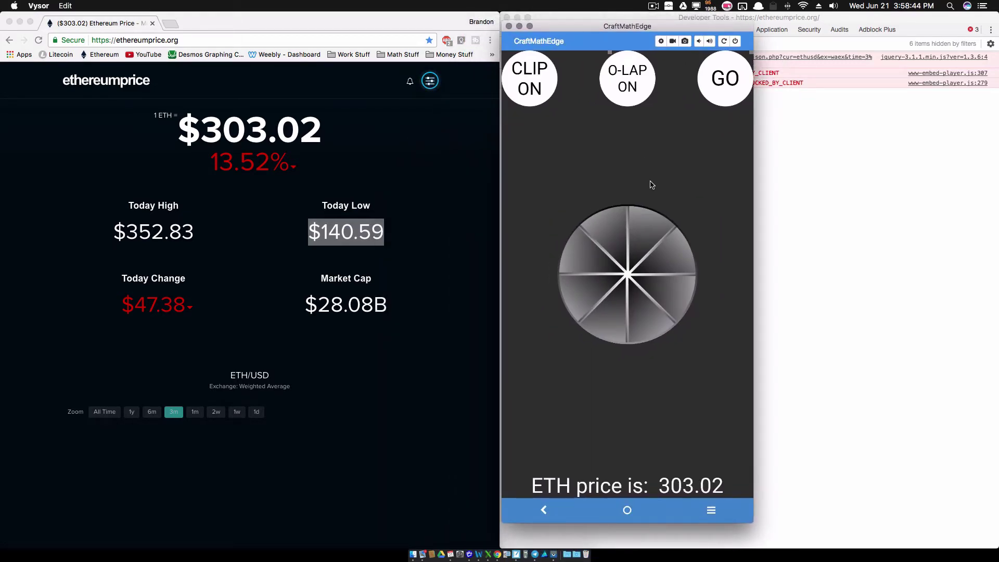
pyautogui.moveTo(651, 52); pyautogui.dragTo(650, 184)
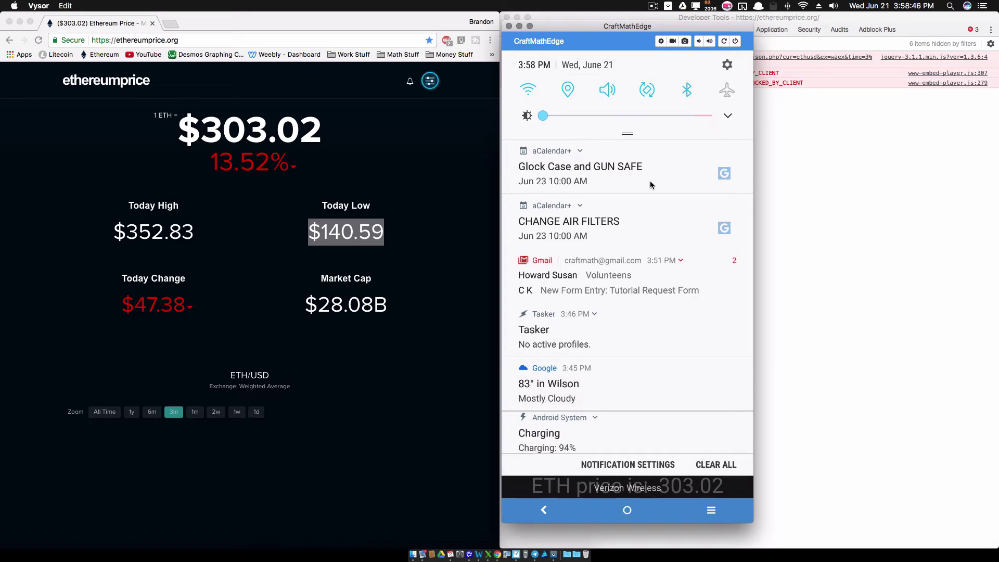
pyautogui.press('Escape')
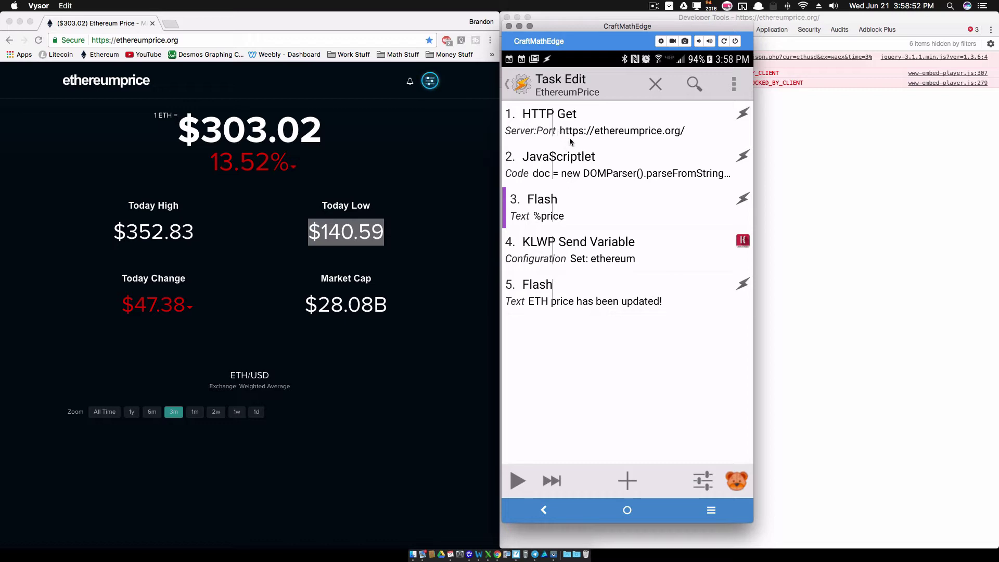
# Step: Delete the Every 15m profile from the Profiles tab and confirm with OK
pyautogui.click(523, 88)
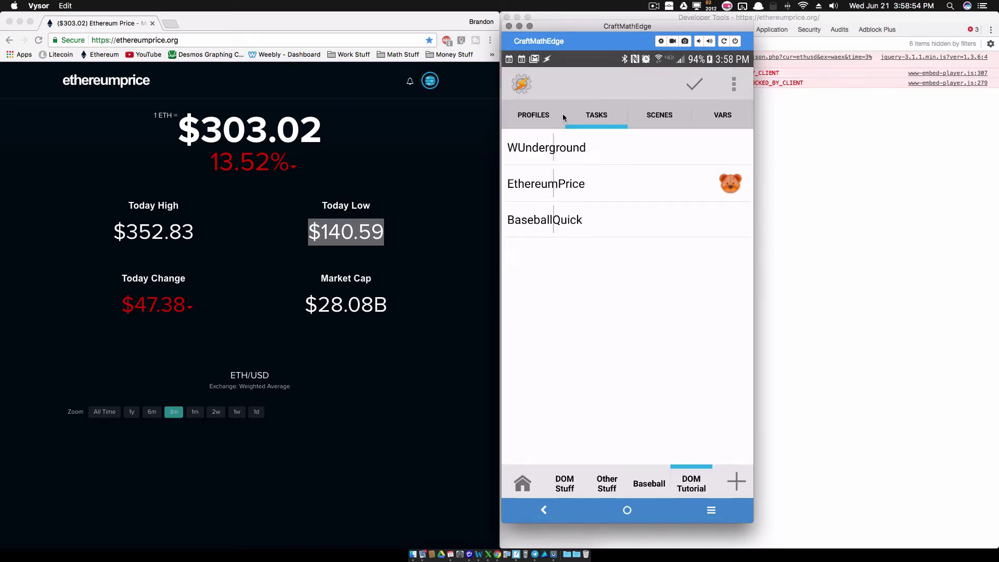
pyautogui.click(538, 117)
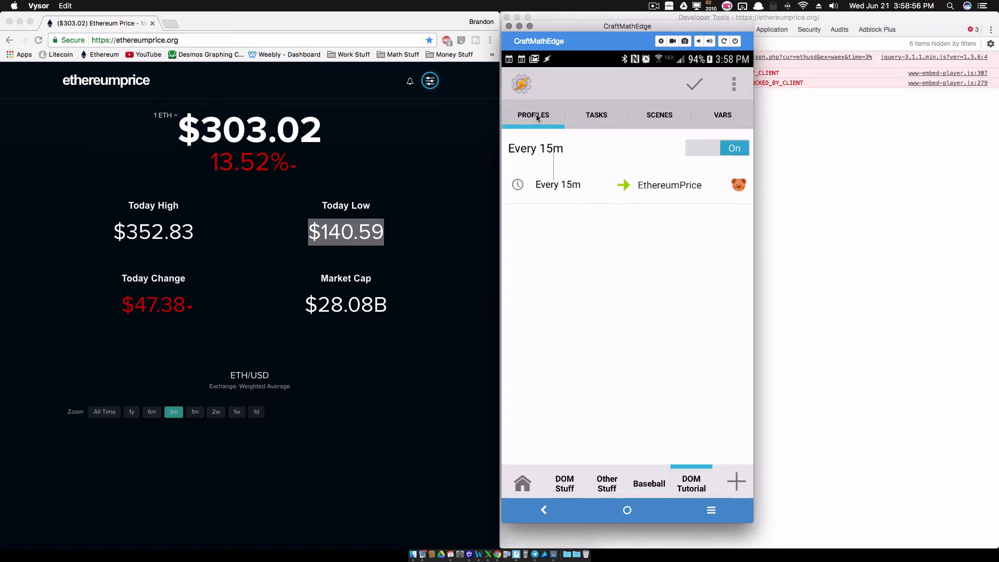
pyautogui.click(564, 150)
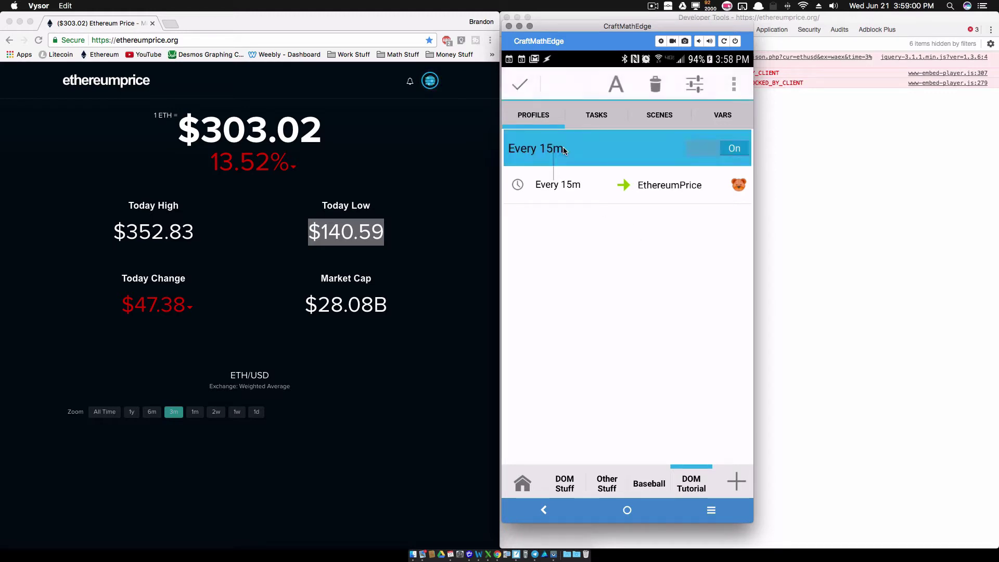
pyautogui.click(657, 86)
pyautogui.click(680, 303)
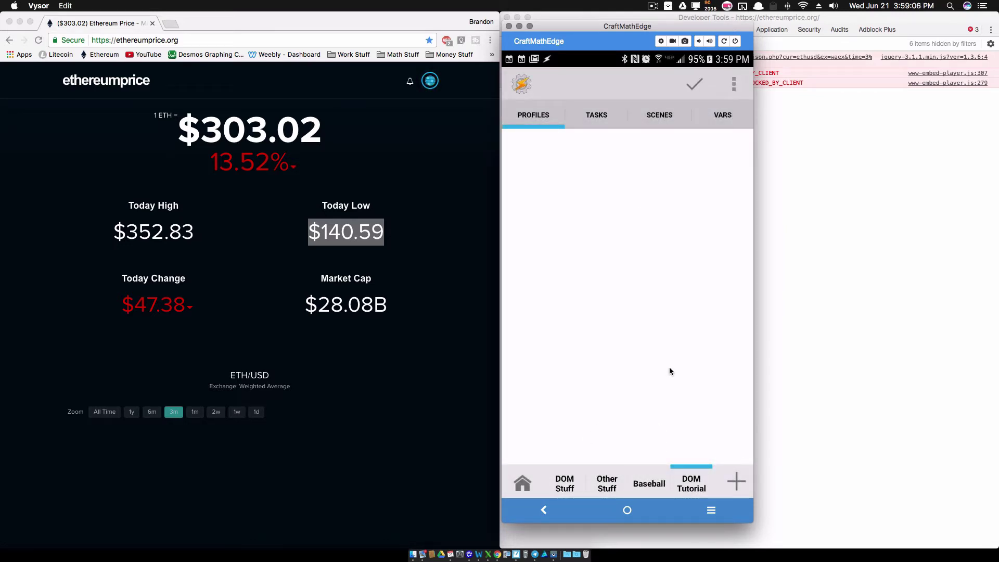
# Step: Add a Time context with From and Until cleared, repeating every 15 minutes
pyautogui.click(733, 482)
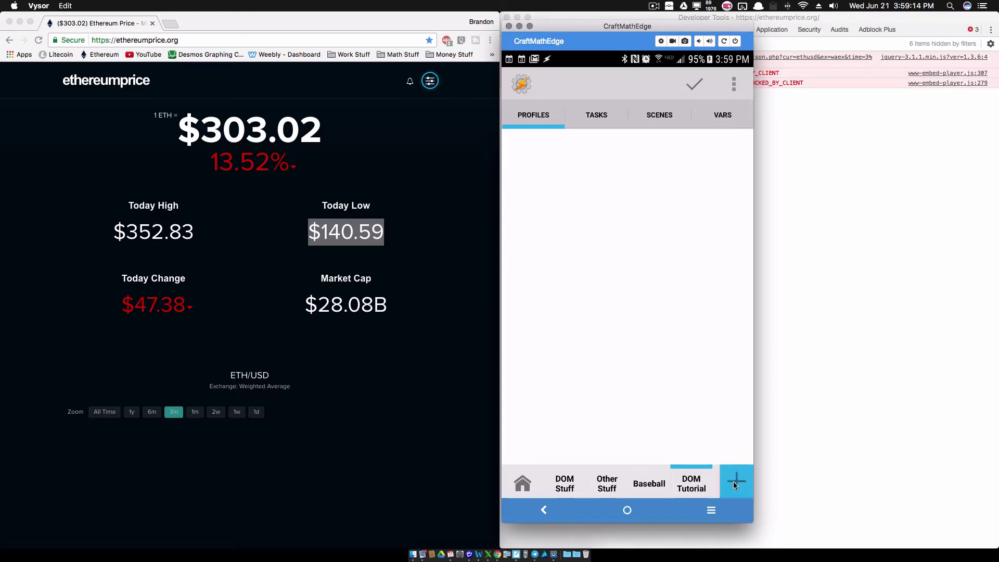
pyautogui.click(626, 436)
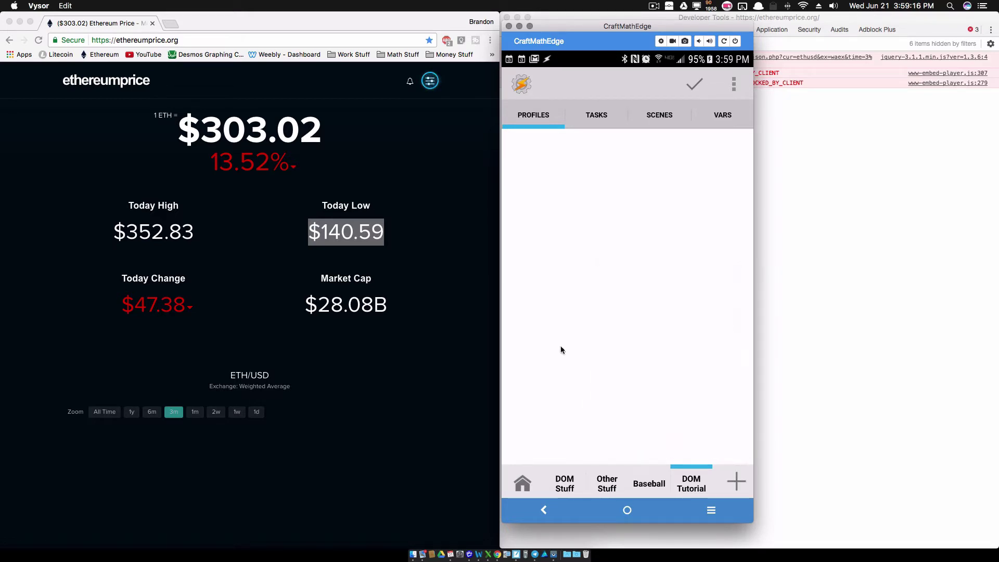
pyautogui.click(514, 140)
pyautogui.click(515, 365)
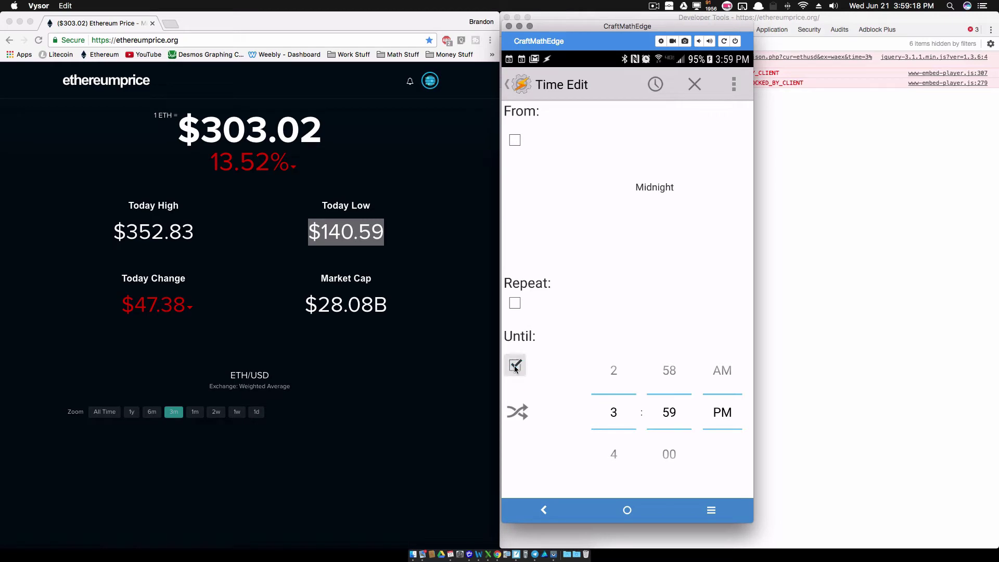
pyautogui.click(514, 303)
pyautogui.click(604, 301)
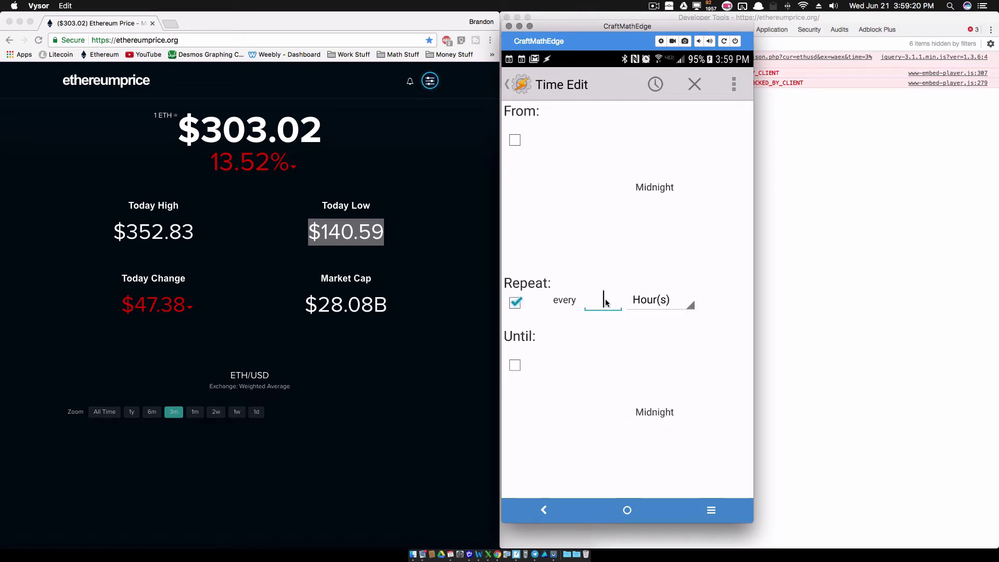
pyautogui.write('15')
pyautogui.click(659, 302)
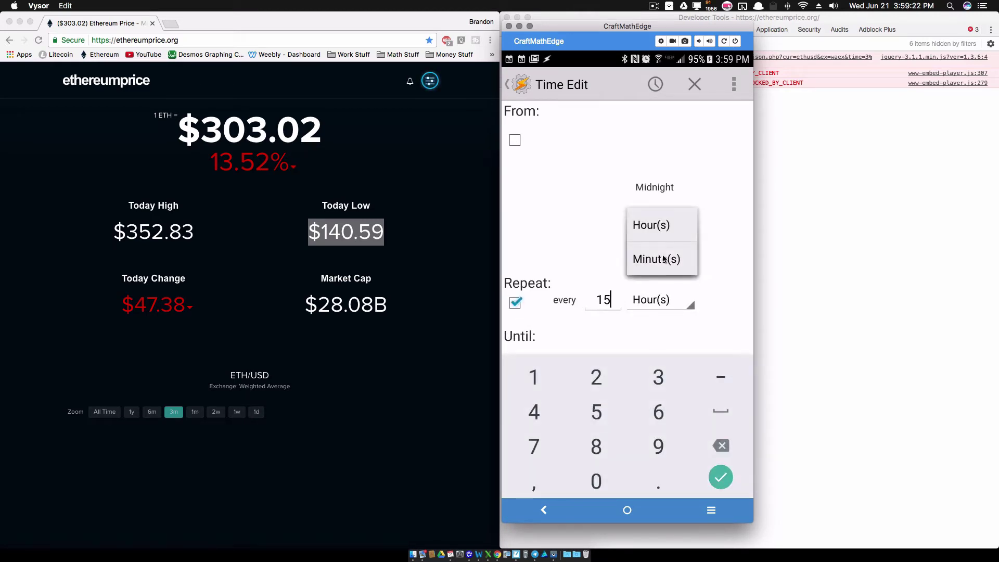
pyautogui.click(664, 260)
# Step: Save the context, link it to the EthereumPrice task, and go to the Tasks list
pyautogui.click(529, 89)
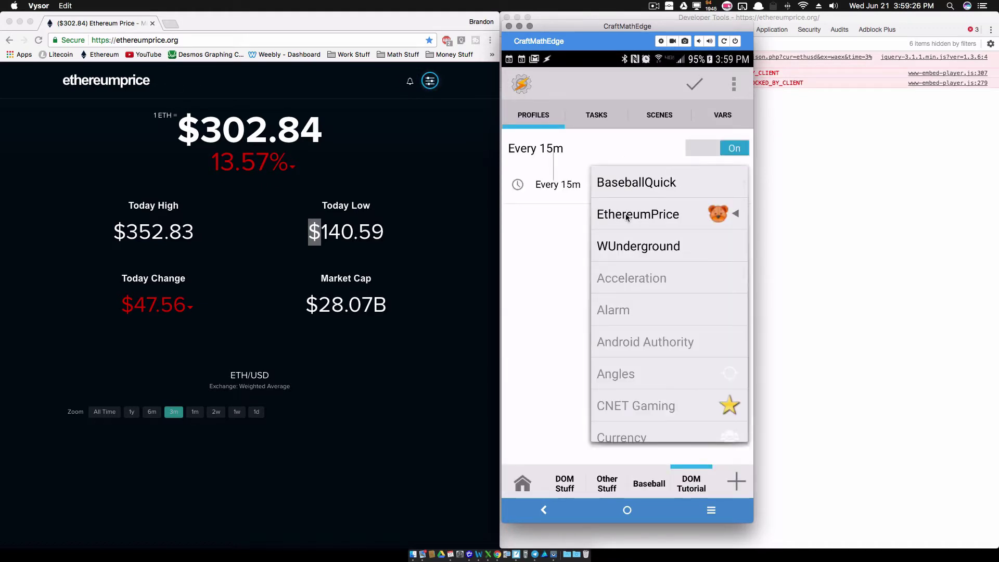
pyautogui.click(627, 217)
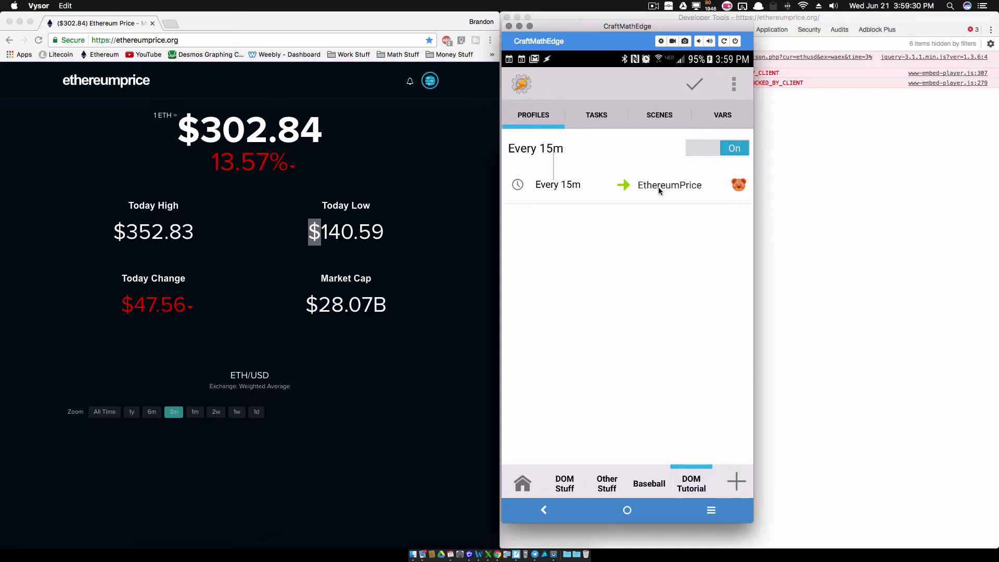
pyautogui.click(607, 117)
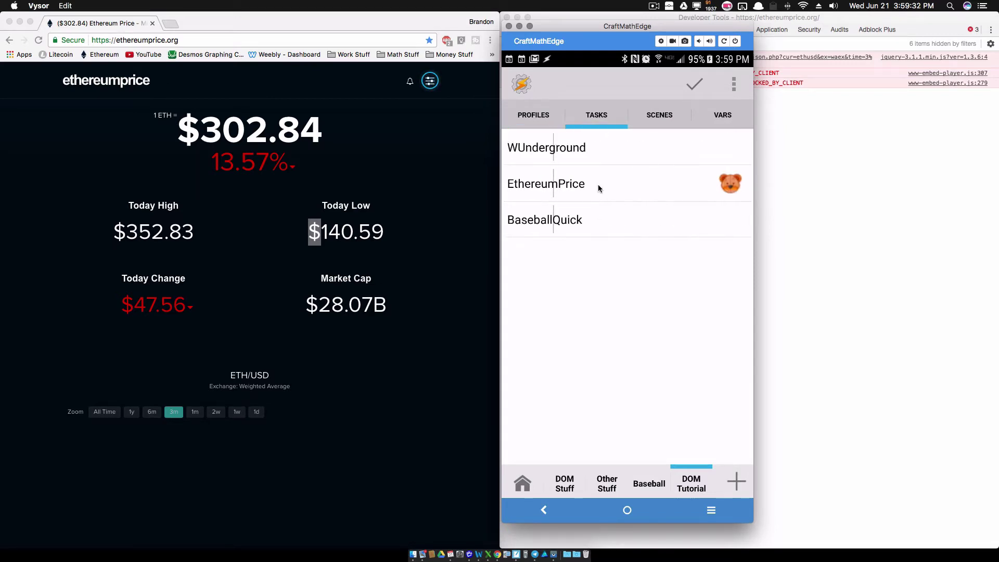
# Step: Open the EthereumPrice task and move the Vysor window to the bottom of the screen
pyautogui.click(613, 187)
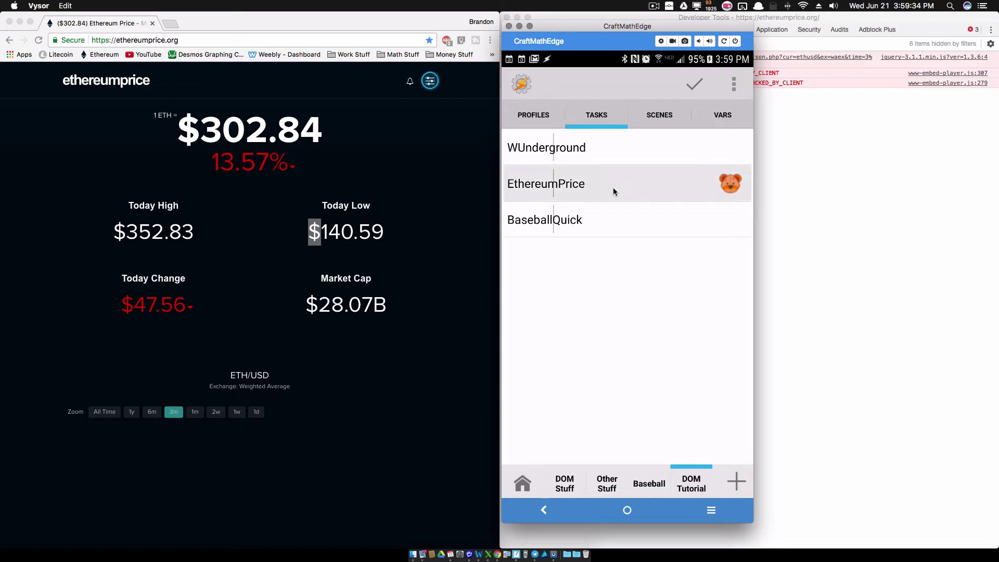
pyautogui.moveTo(569, 27); pyautogui.dragTo(439, 515)
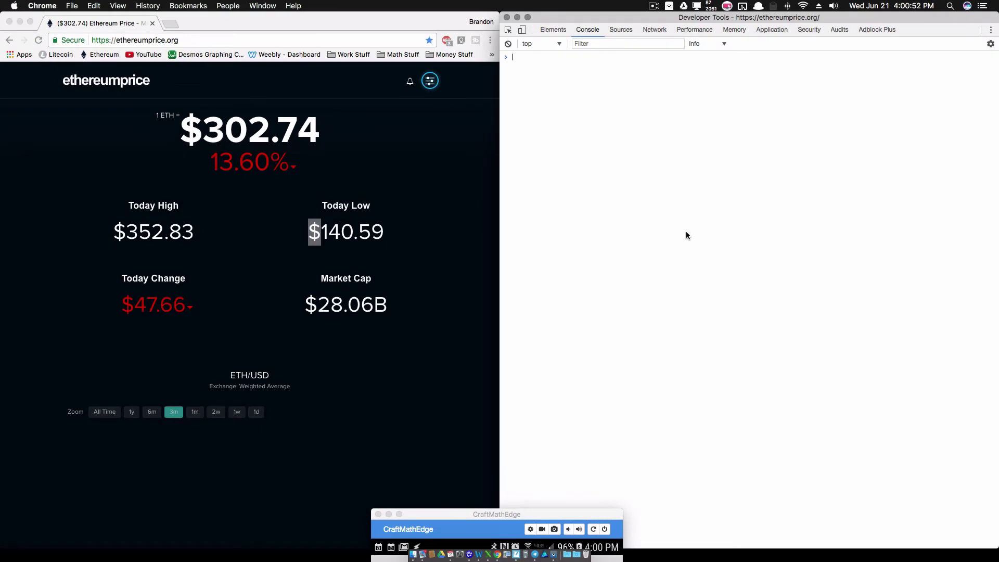
# Step: Run document.getElementsByClassName('rp') in the Console and expand the six span.rp results
pyautogui.write('document')
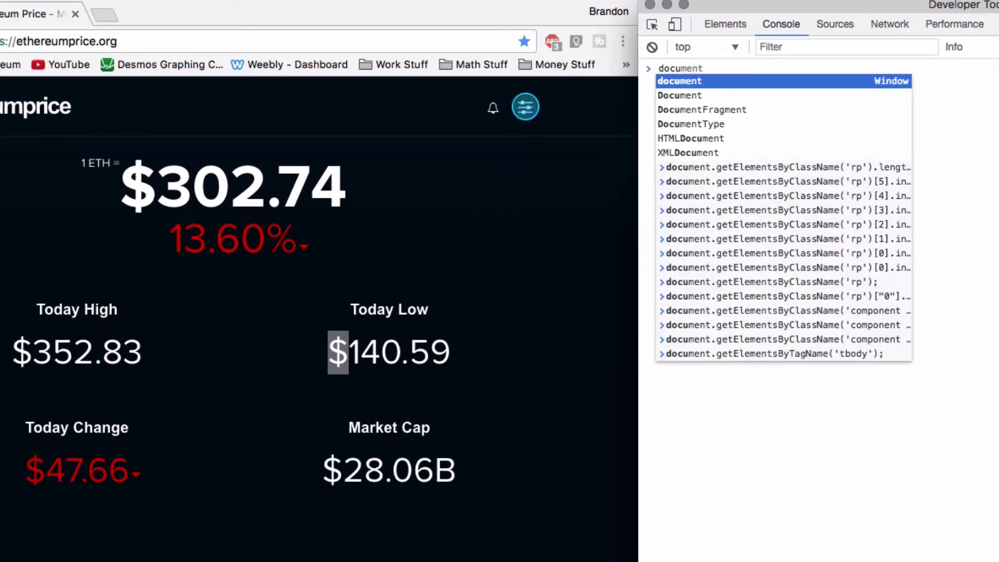
pyautogui.press('Down')
pyautogui.press('Down')
pyautogui.press('Down')
pyautogui.press('Down')
pyautogui.press('Down')
pyautogui.press('Down')
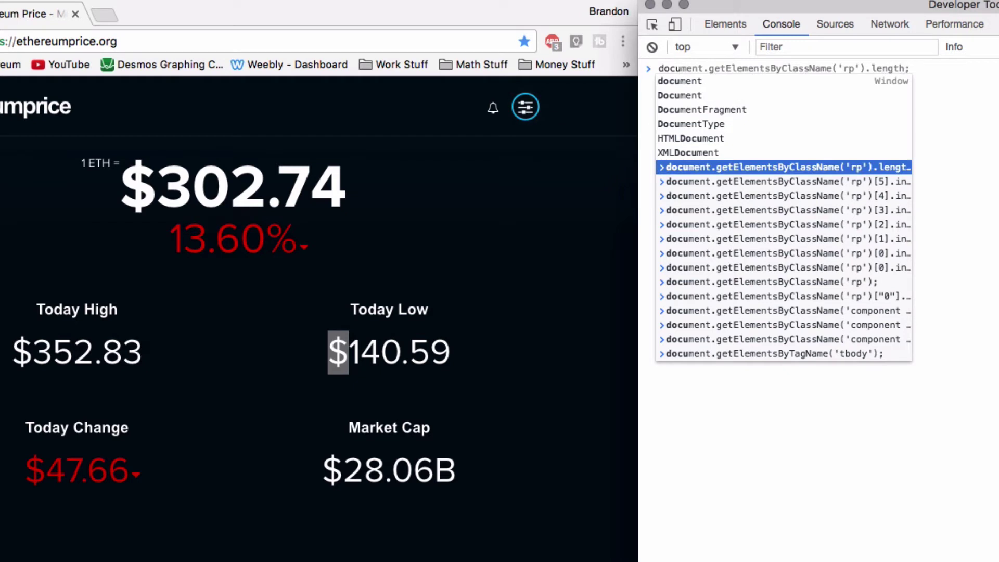
pyautogui.press('Right')
pyautogui.press('Left')
pyautogui.press('BackSpace')
pyautogui.press('BackSpace')
pyautogui.press('BackSpace')
pyautogui.press('BackSpace')
pyautogui.press('BackSpace')
pyautogui.press('BackSpace')
pyautogui.press('BackSpace')
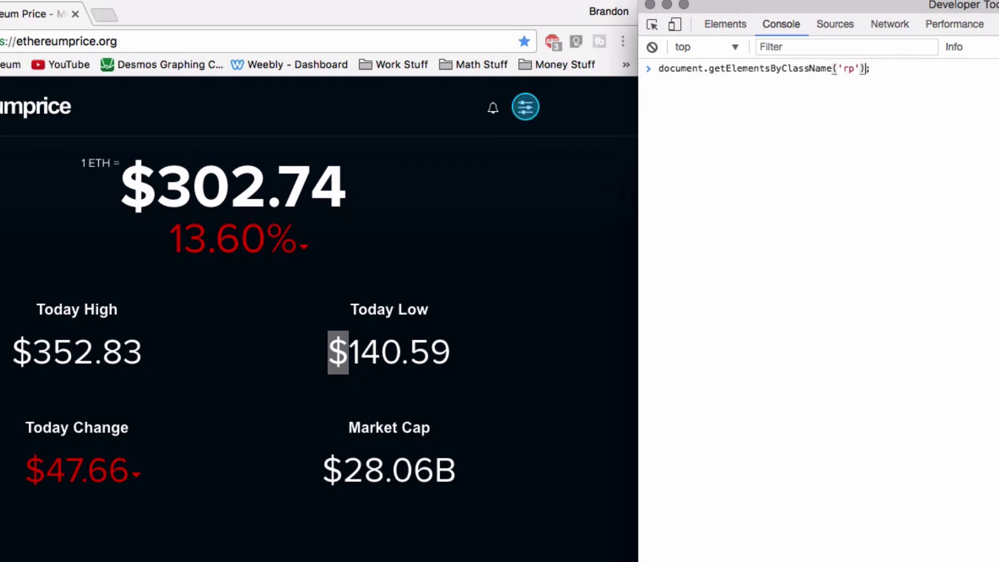
pyautogui.press('Return')
pyautogui.click(664, 85)
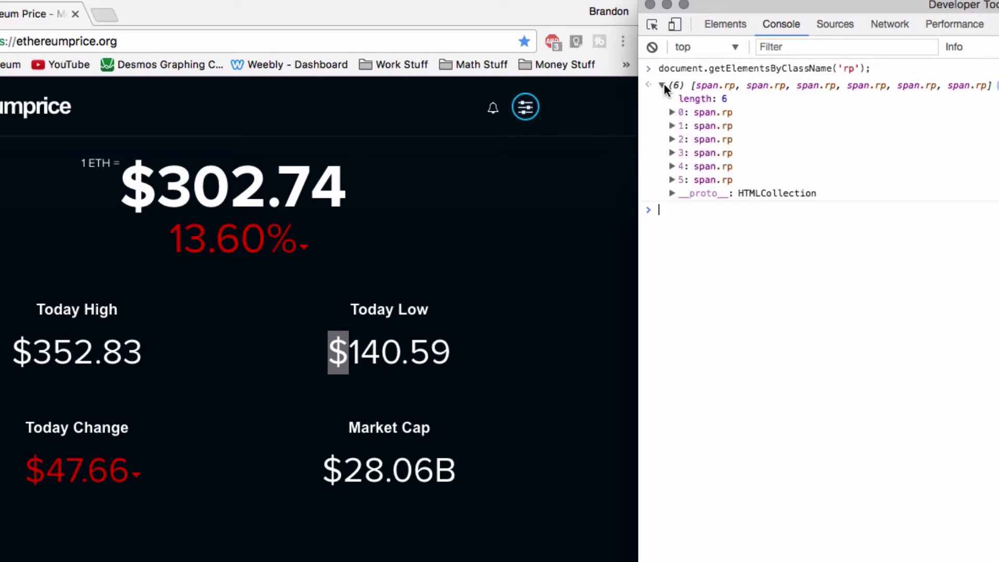